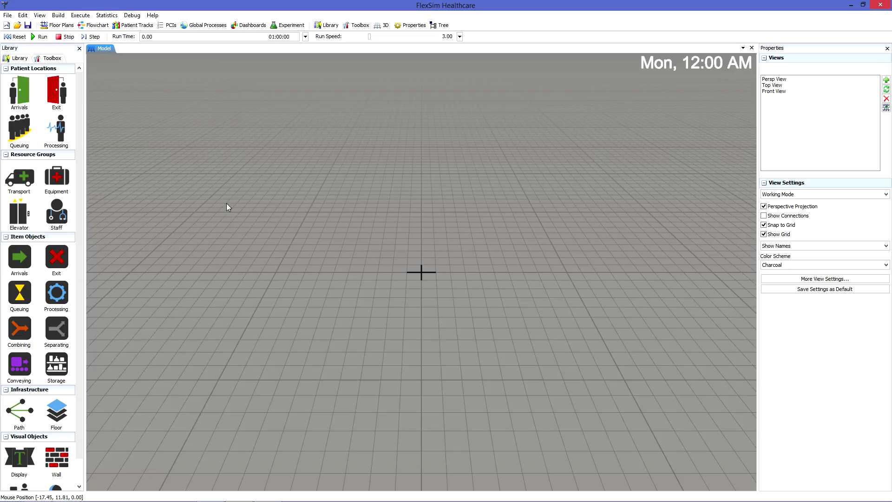
- Start a CAD Drawing floor plan import and select the file ER_small.dwg
click(50, 25)
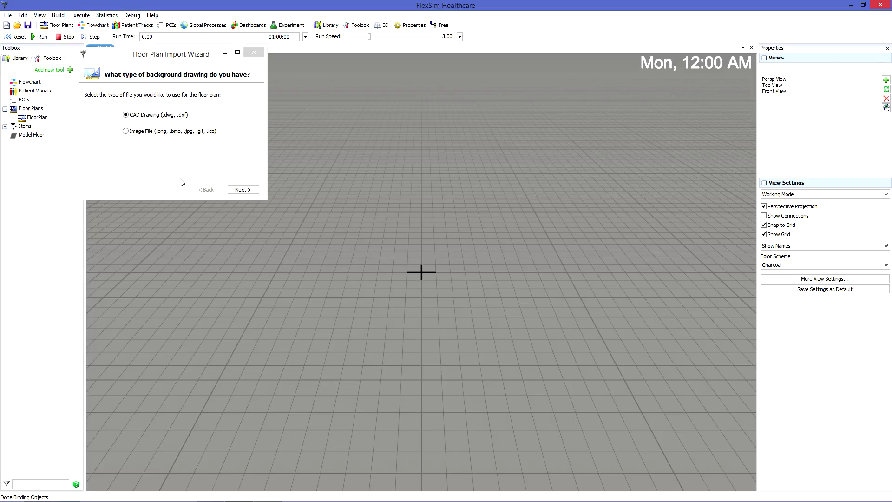
click(243, 190)
click(250, 126)
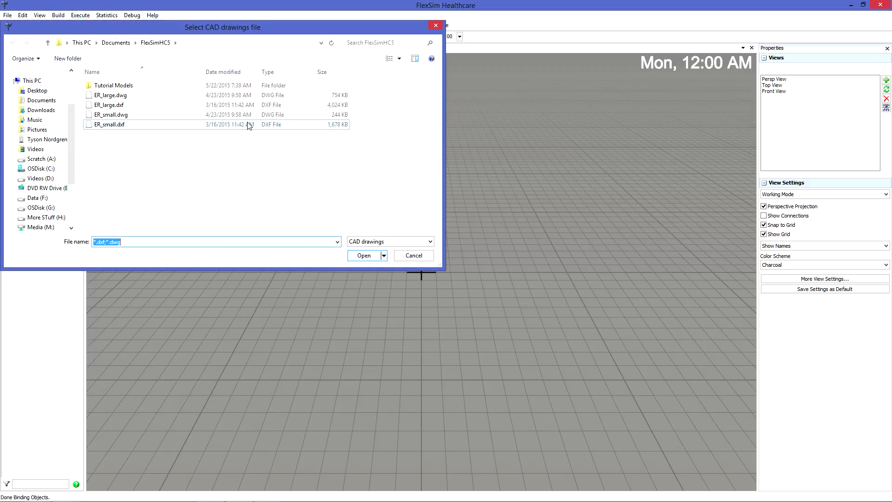
click(169, 115)
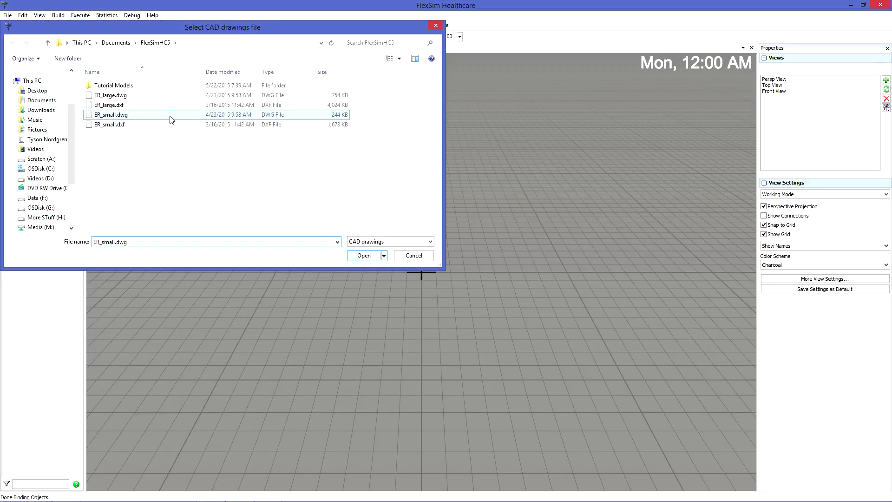
click(366, 256)
- Try showing the Equipment and Bed layers, then leave both hidden
click(243, 190)
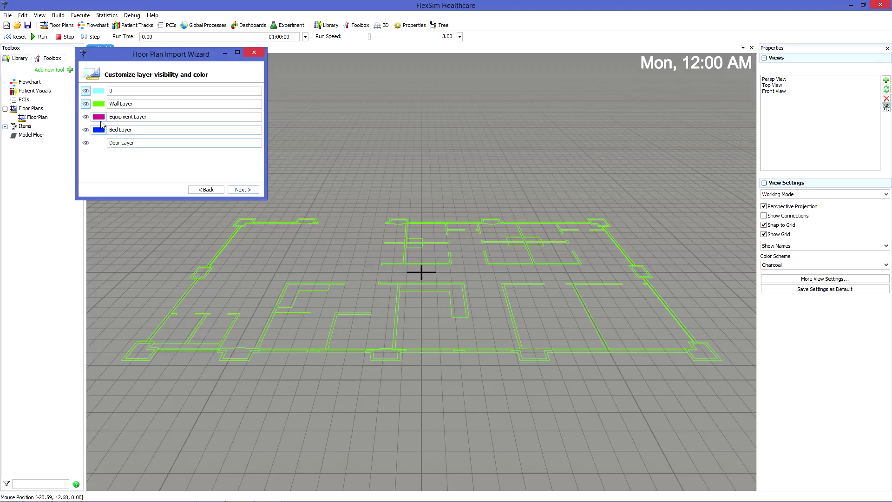
click(85, 118)
click(85, 117)
click(85, 130)
click(86, 131)
- Keep the drawing at NO SCALING and finish importing the floor plan
click(248, 192)
click(130, 97)
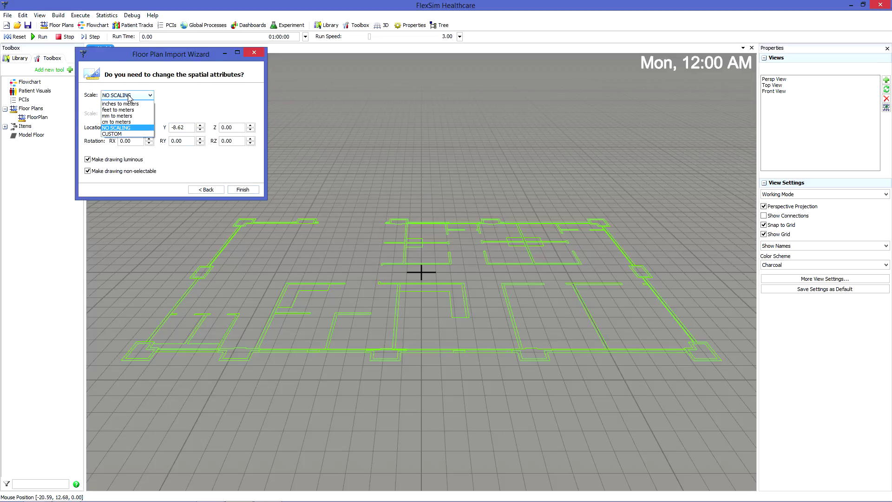
click(186, 102)
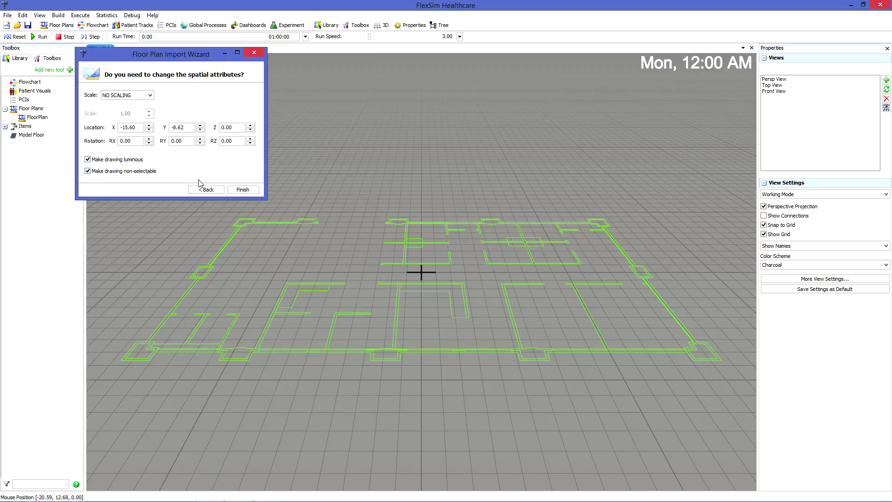
click(243, 190)
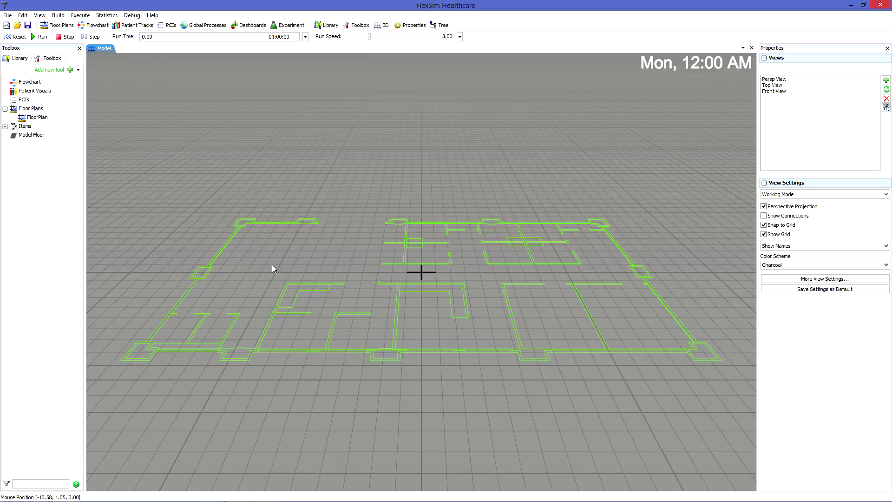
- Close the reopened FloorPlan settings unchanged, show the Library, and orbit over the ER plan
double_click(33, 121)
click(256, 51)
click(17, 59)
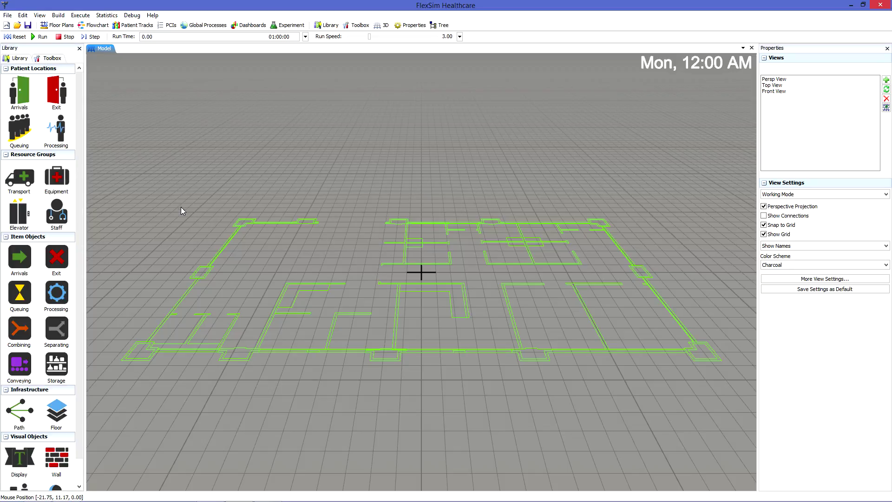
right_drag(254, 249, 311, 277)
right_drag(368, 304, 428, 227)
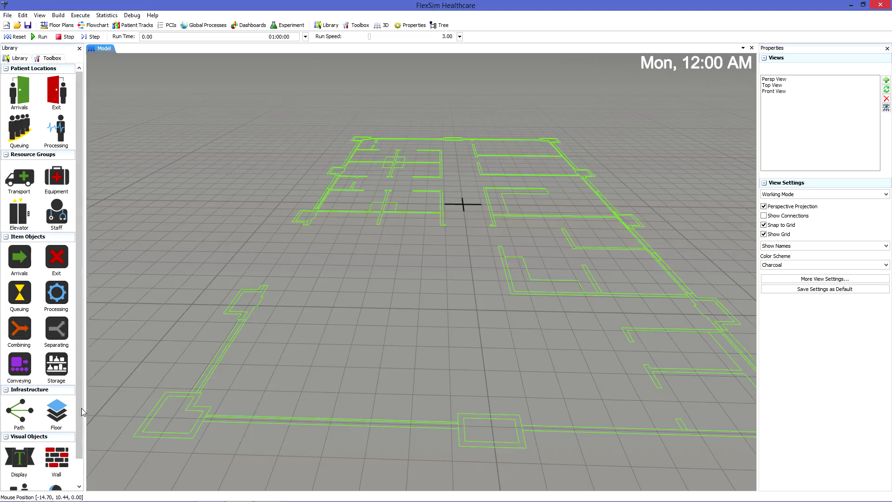
scroll(26, 432, down, 1)
scroll(81, 435, up, 1)
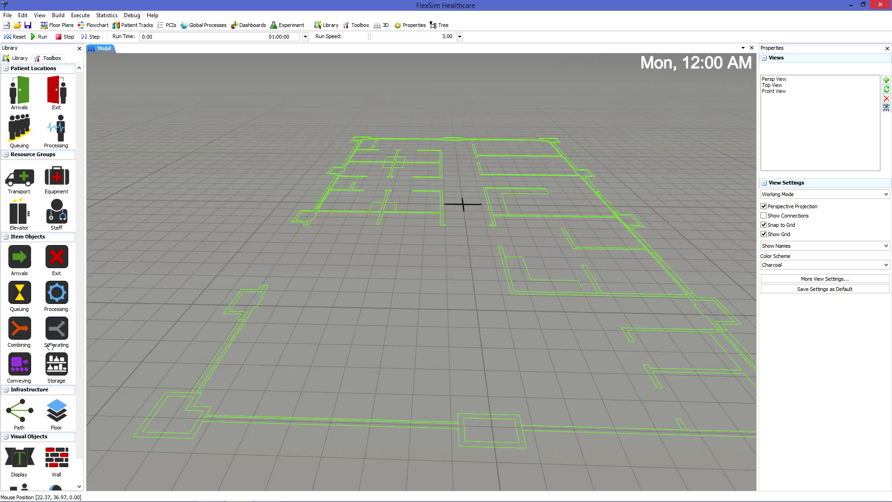
- Place five Registration desks from Processing in a row across the ER floor plan
click(59, 128)
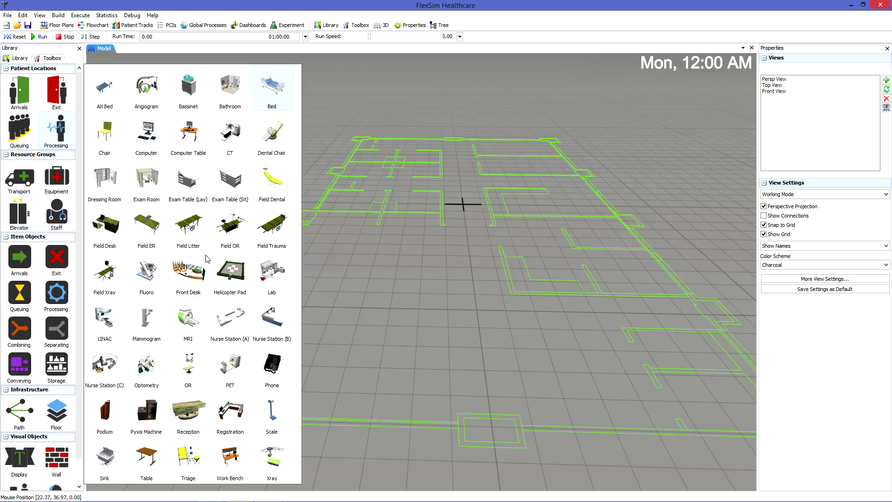
drag(239, 424, 382, 282)
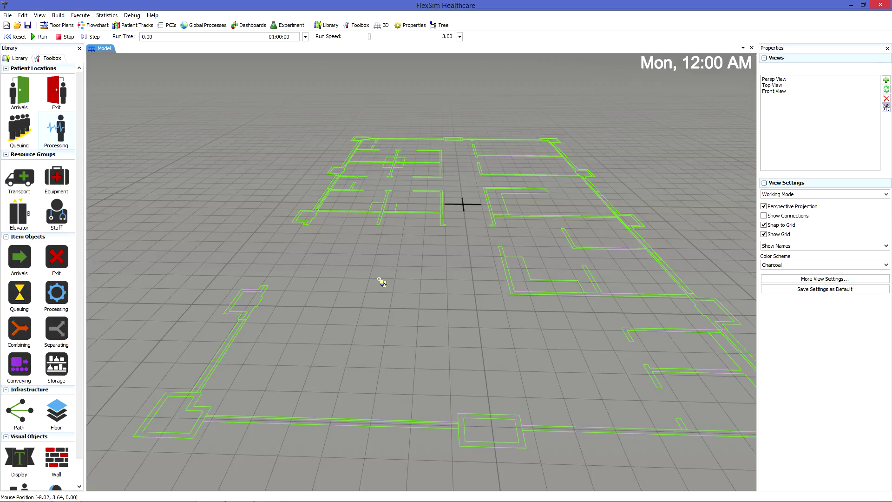
drag(382, 282, 380, 281)
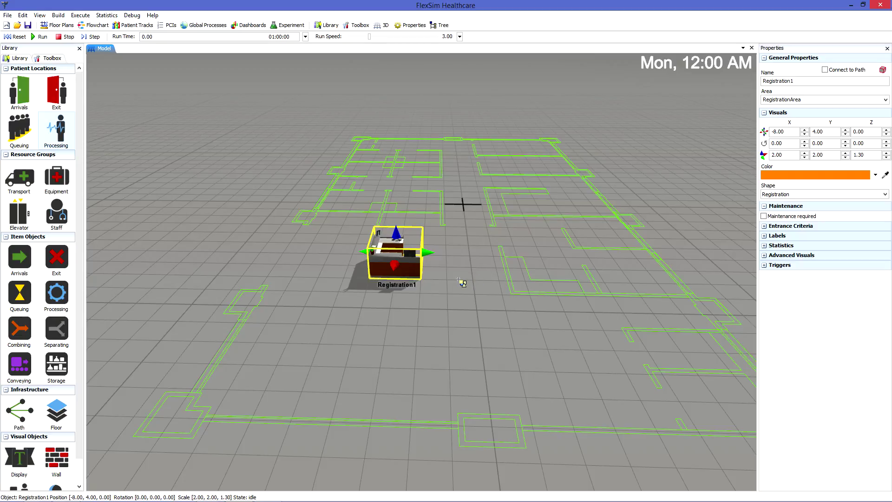
click(473, 278)
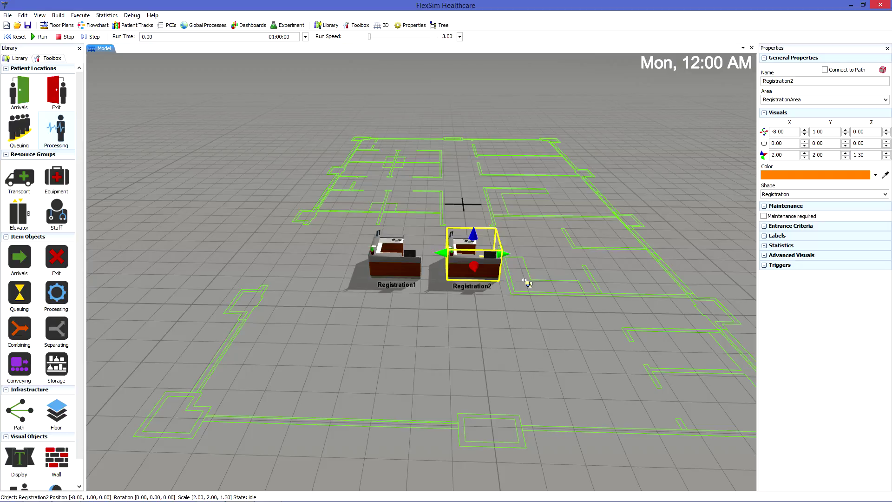
click(554, 280)
click(608, 274)
click(689, 265)
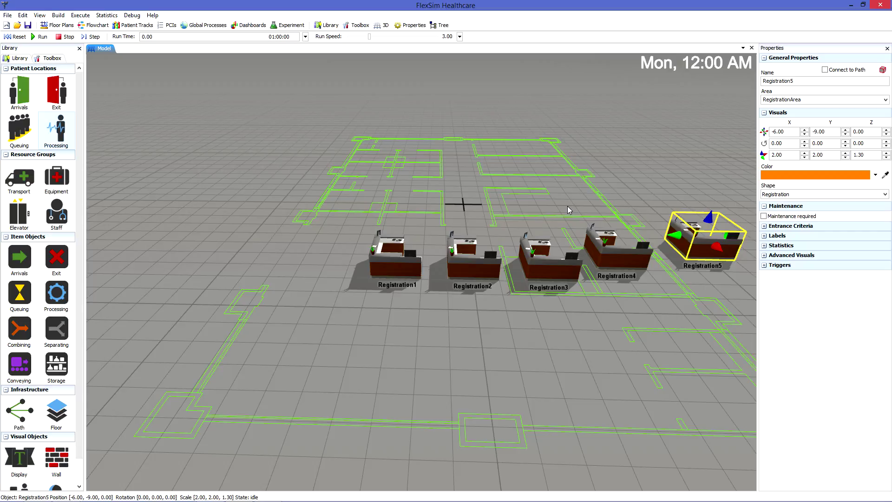
- Undo two of the extra registration desks and adjust the view over the rest
key(ctrl+z)
key(ctrl+z)
key(ctrl+z)
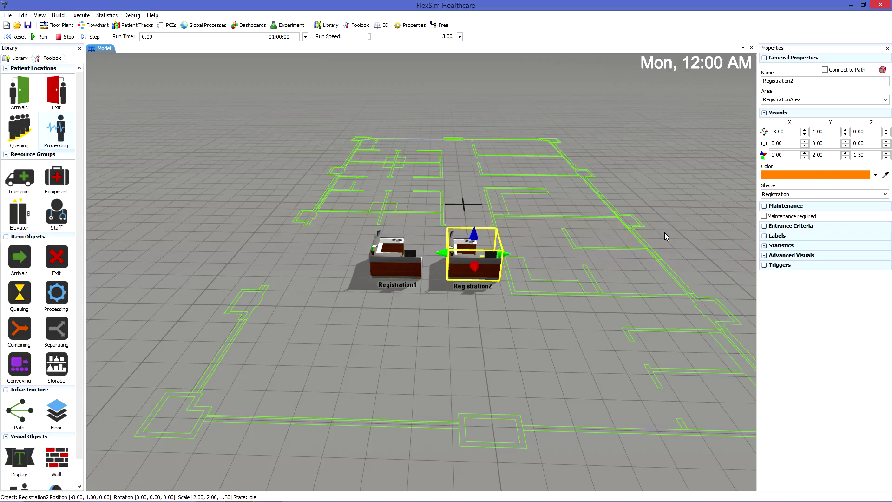
key(ctrl+z)
click(459, 293)
drag(459, 293, 464, 272)
scroll(469, 272, up, 10)
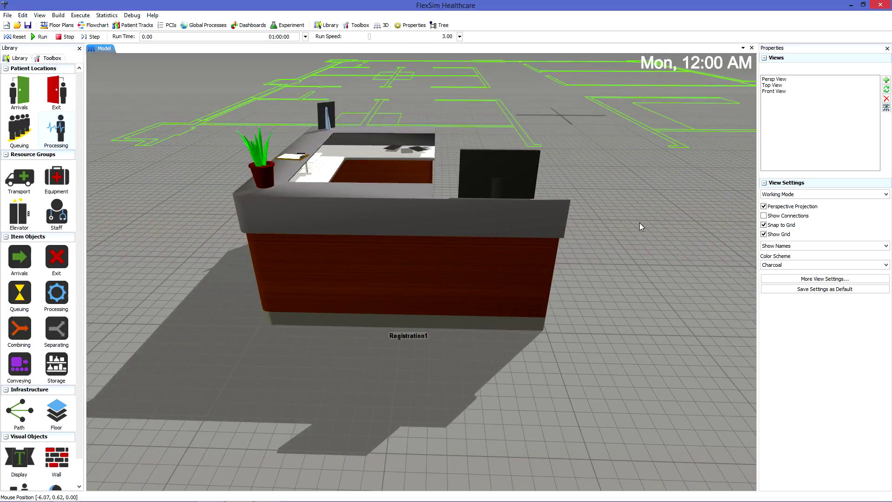
right_drag(641, 224, 641, 235)
- Select Registration1 and nudge it slightly across the floor
click(404, 150)
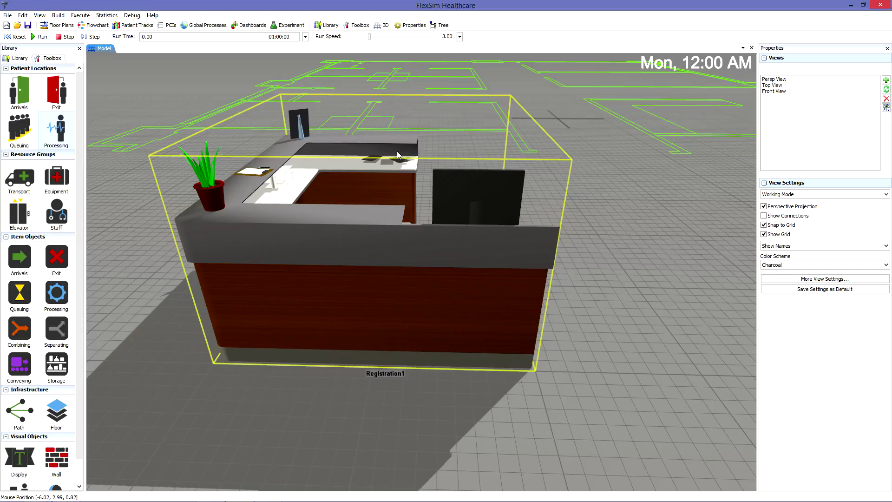
click(386, 159)
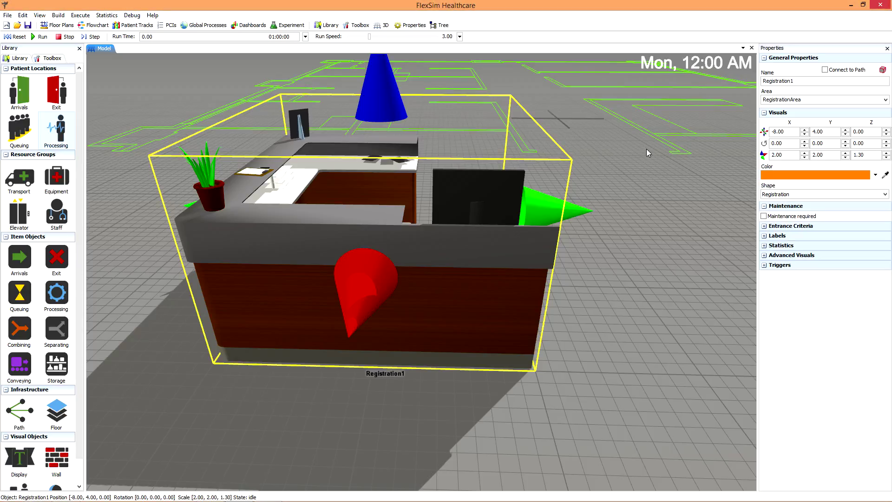
click(622, 183)
scroll(623, 184, down, 5)
click(422, 269)
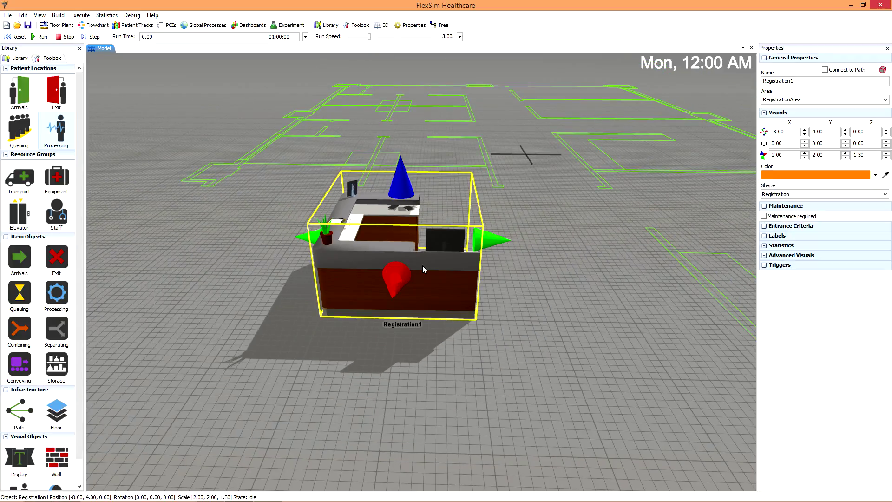
drag(374, 248, 406, 273)
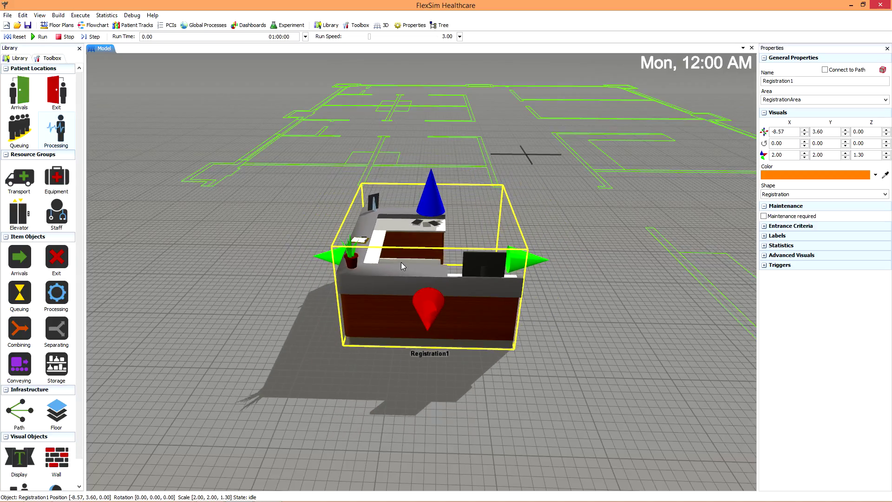
scroll(399, 267, up, 5)
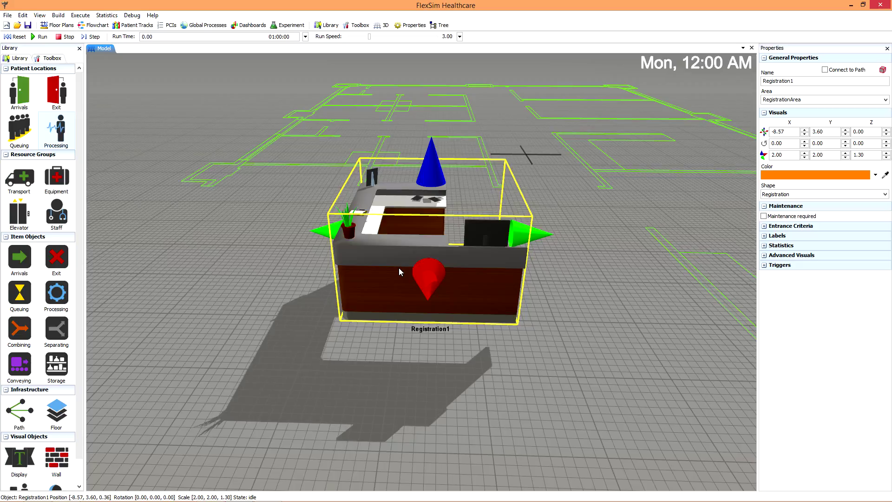
scroll(399, 271, down, 5)
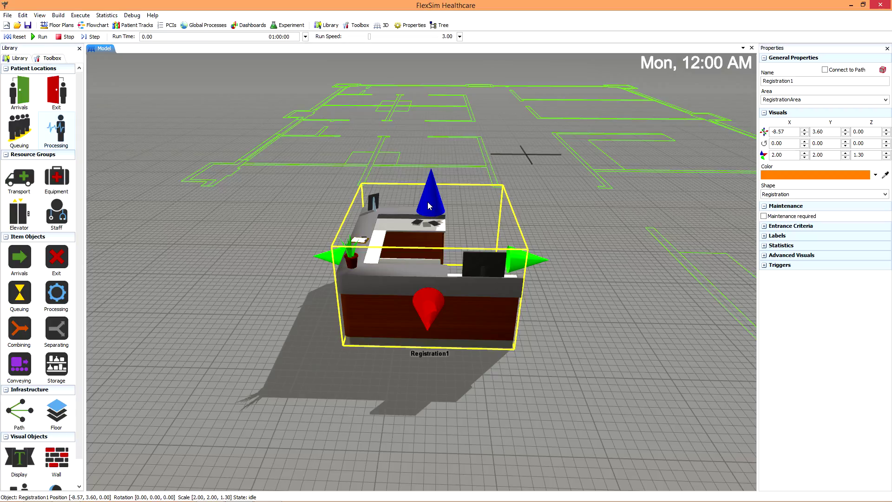
- Shrink Registration1's height to 0.36 and tilt it onto its side with the rotation handles
drag(431, 206, 435, 275)
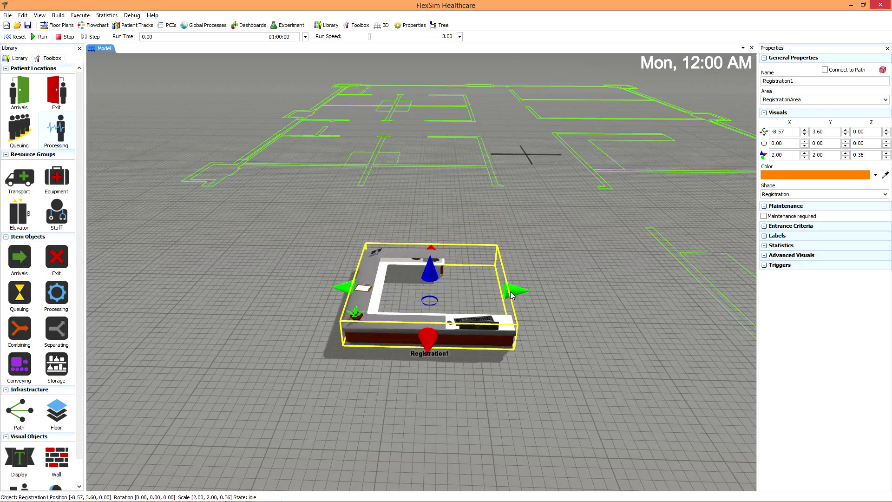
right_drag(514, 293, 513, 253)
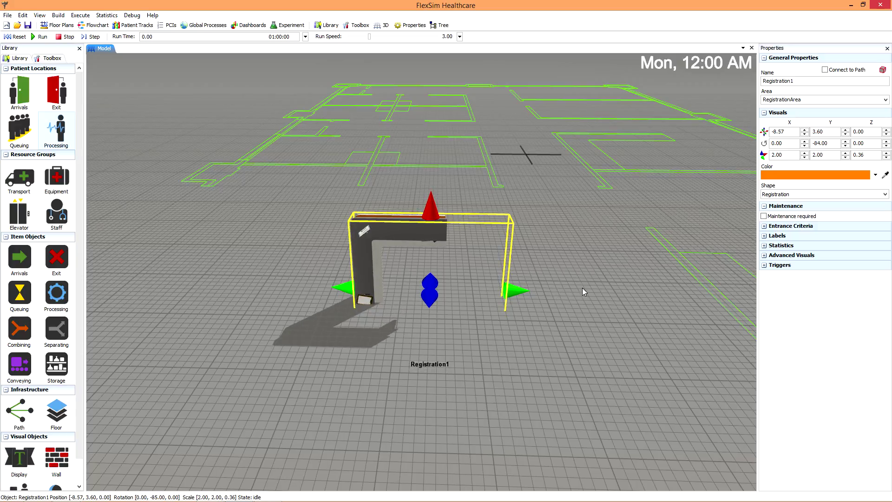
mouse_move(431, 293)
right_down()
mouse_move(432, 228)
mouse_move(398, 285)
mouse_move(433, 303)
mouse_move(431, 294)
right_up()
- Undo the last rotation and change the desk's Shape to MRI
key(ctrl+z)
key(ctrl+z)
key(ctrl+z)
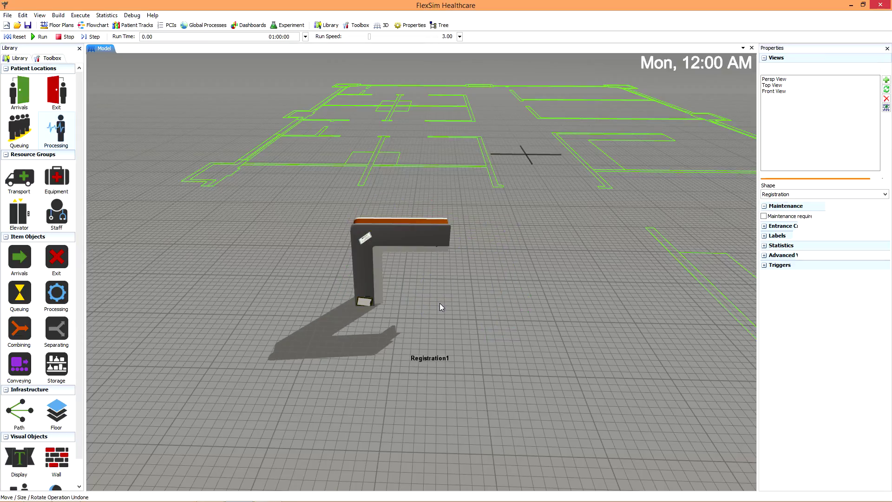
click(413, 315)
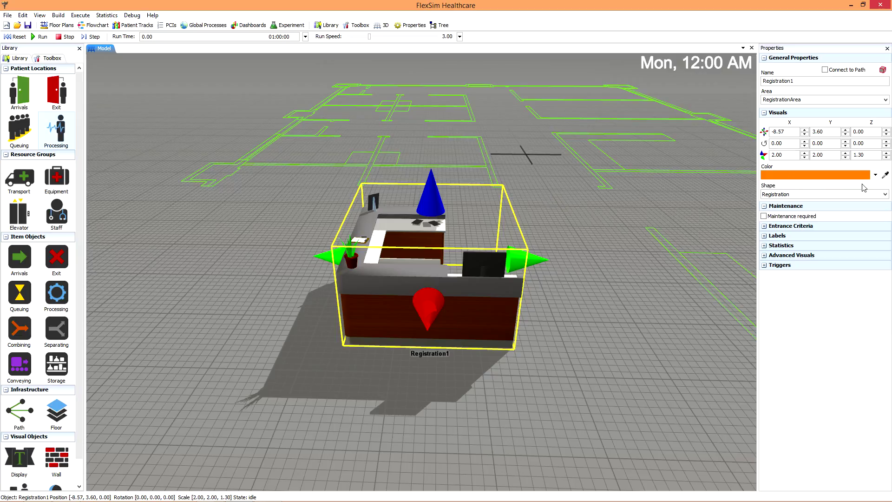
click(831, 194)
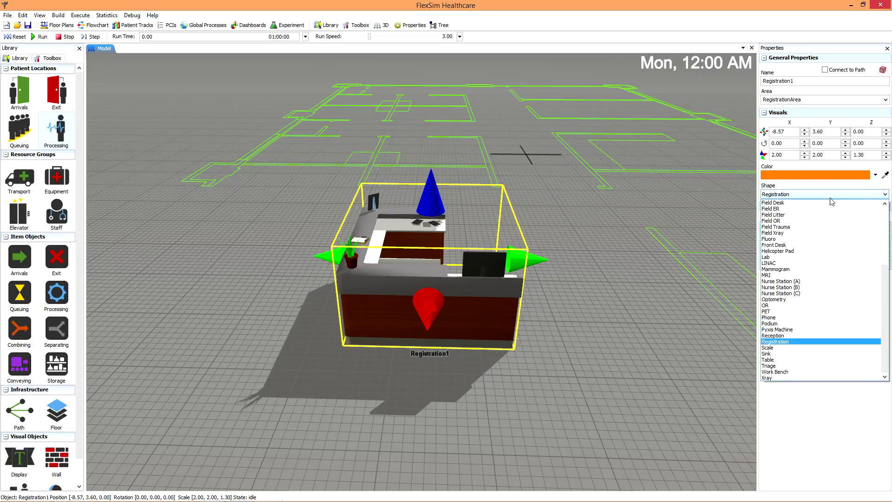
click(790, 275)
right_drag(681, 264, 659, 265)
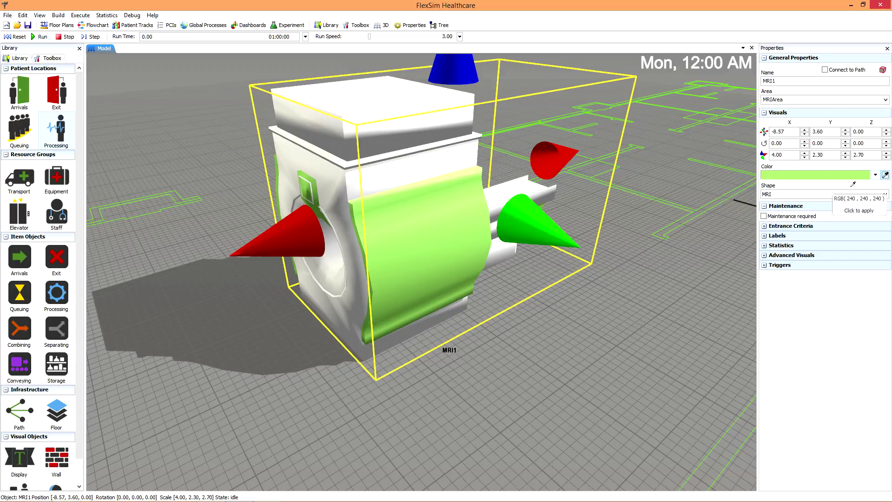
- Recolour the MRI scanner red by sampling a gizmo cone with the eyedropper
click(885, 175)
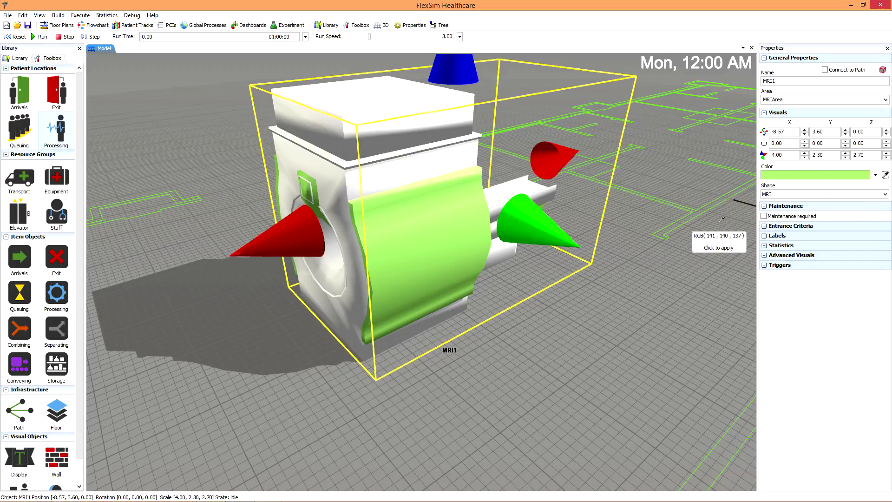
click(557, 161)
click(636, 298)
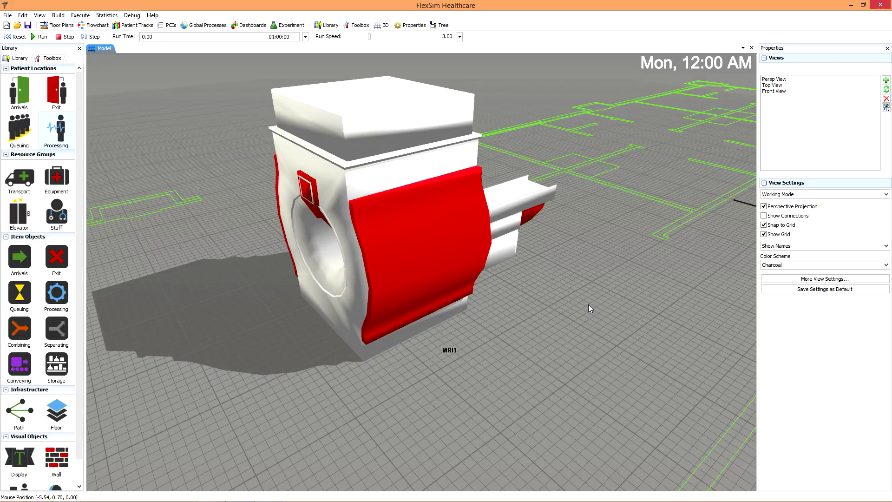
mouse_move(588, 305)
right_down()
mouse_move(685, 303)
mouse_move(587, 315)
right_up()
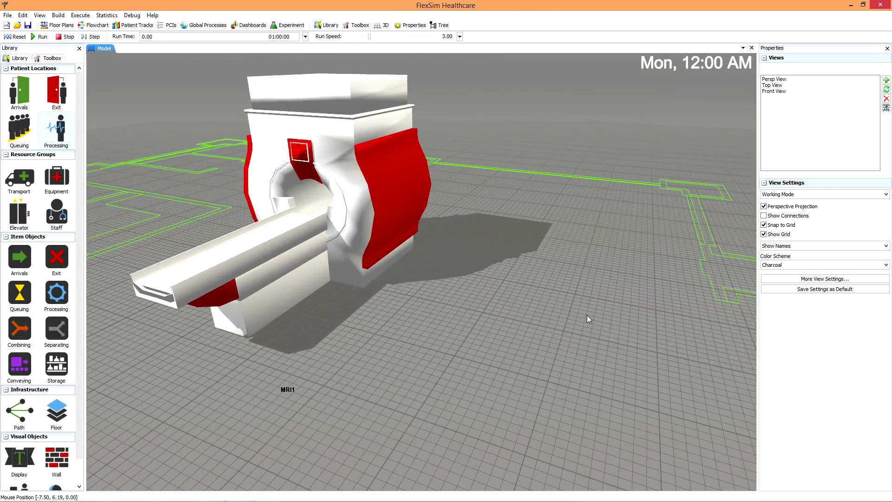
- Place an RN staff figure beside the MRI scanner and select the RNs group
click(50, 217)
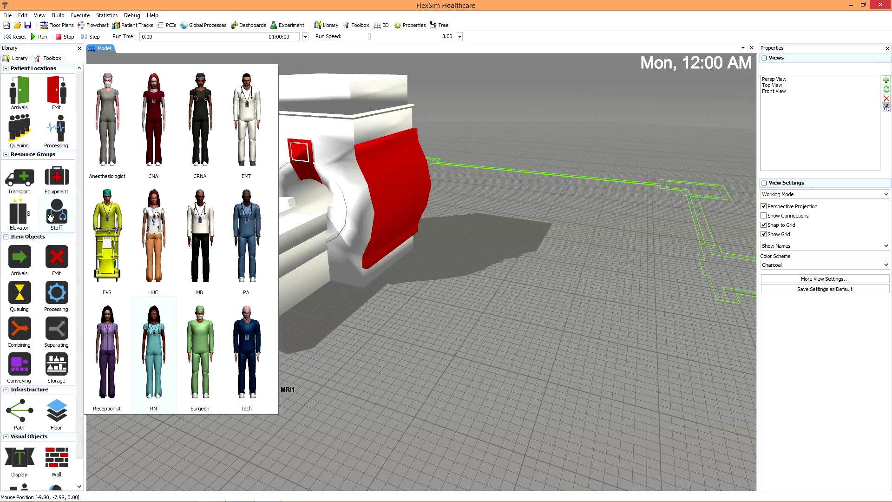
click(163, 356)
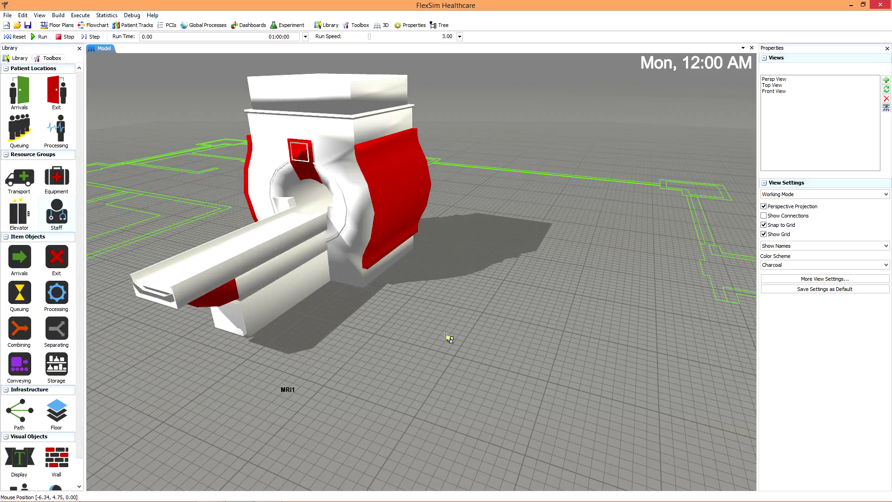
click(491, 343)
right_drag(556, 309, 394, 291)
scroll(454, 317, up, 8)
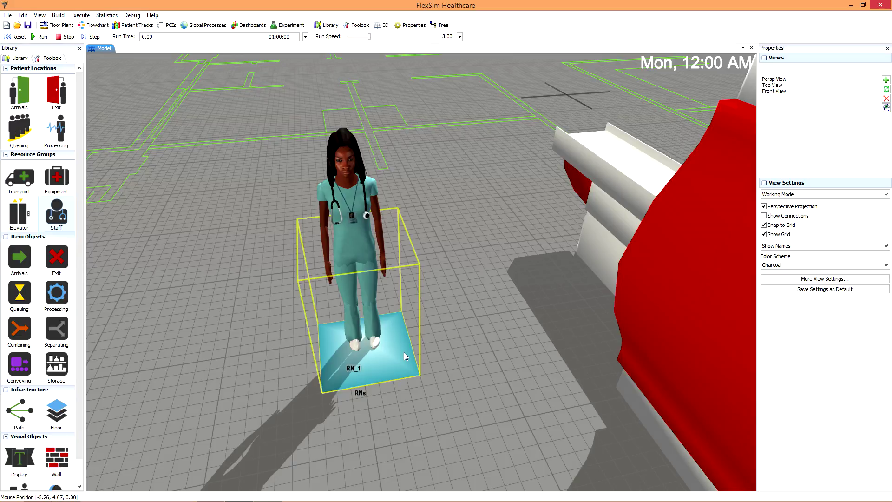
click(404, 352)
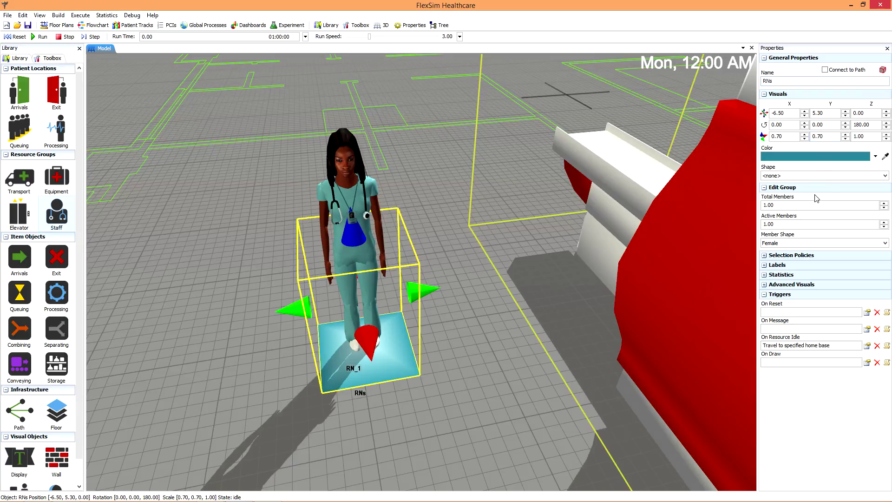
- Raise the RNs group's Total Members to 4, giving nurses RN_1 through RN_4
click(884, 205)
click(884, 204)
click(884, 205)
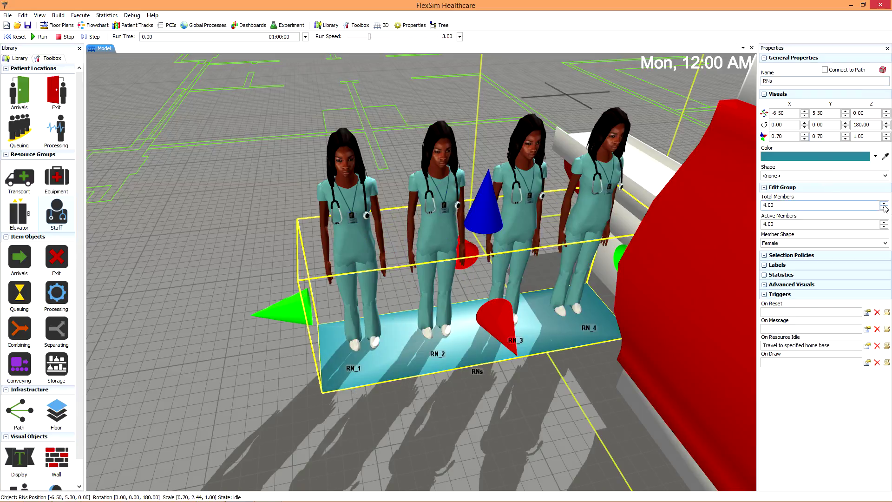
right_drag(593, 341, 439, 403)
click(439, 403)
drag(439, 403, 514, 367)
click(425, 305)
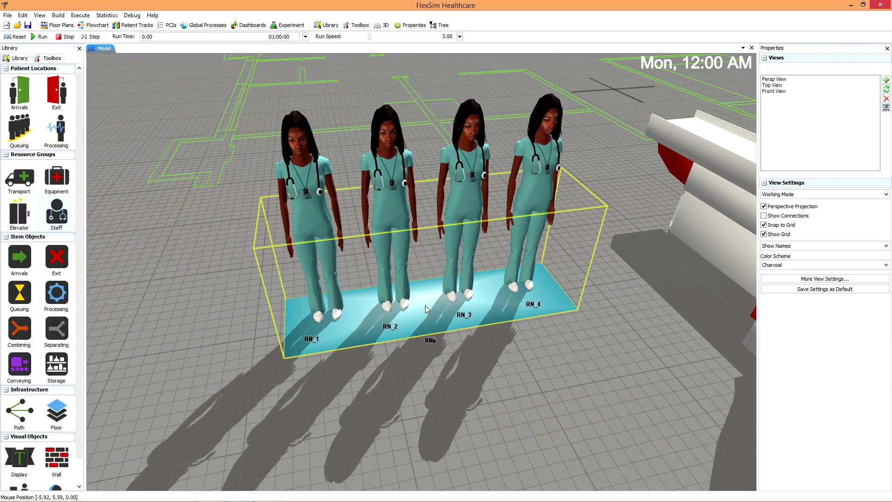
scroll(425, 305, up, 3)
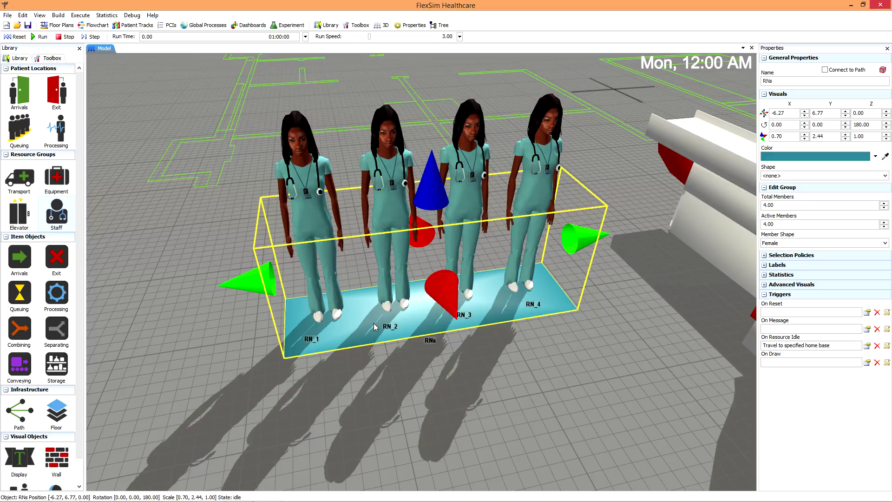
- Give nurse RN_2 the red-haired Type3 head
click(380, 197)
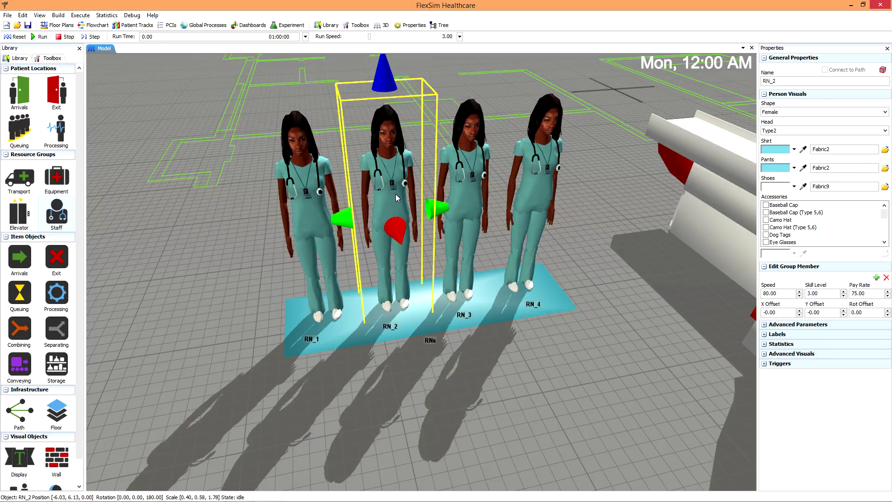
click(802, 132)
click(789, 154)
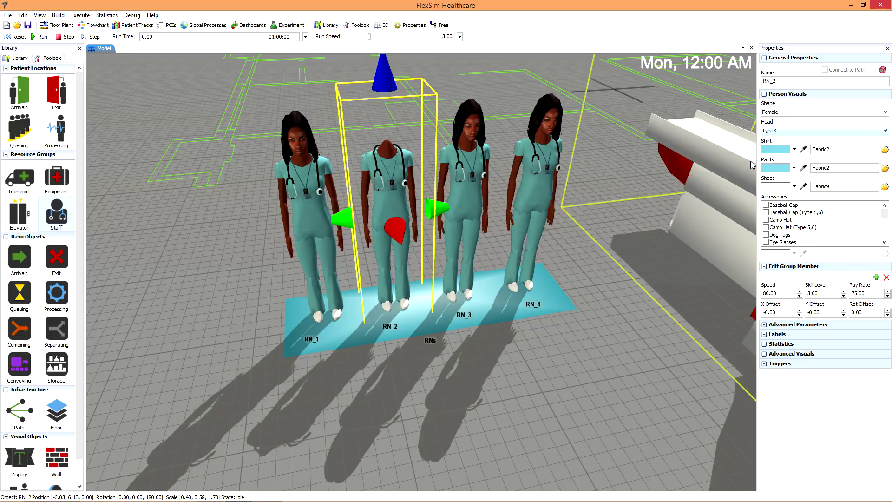
- Make RN_3 male with a Type3 head, dog tags and a face mask
click(476, 183)
click(794, 112)
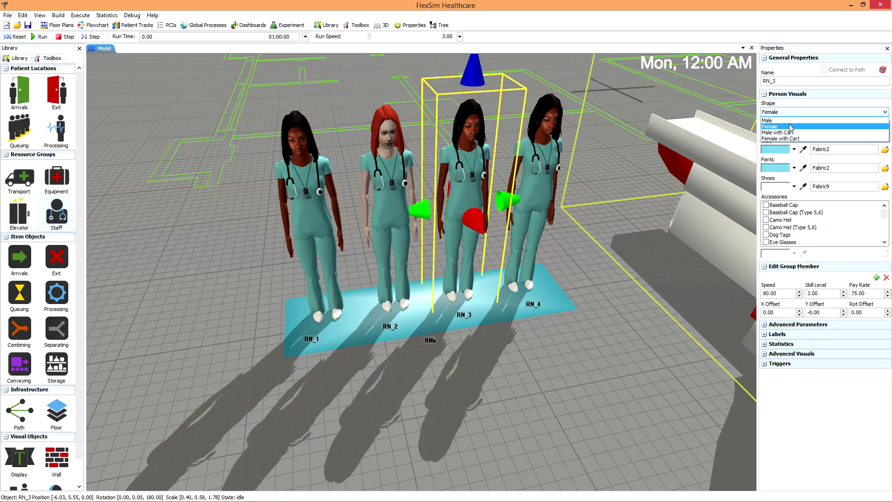
click(791, 120)
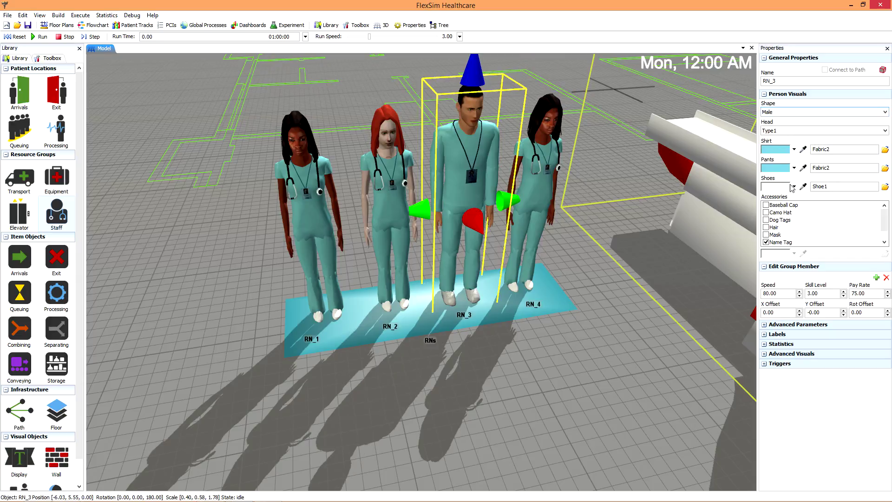
click(807, 132)
click(803, 154)
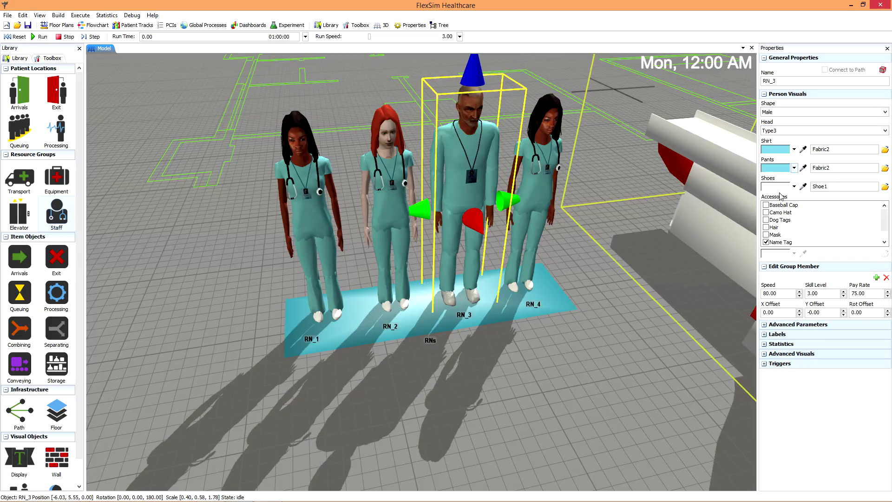
click(766, 221)
click(766, 235)
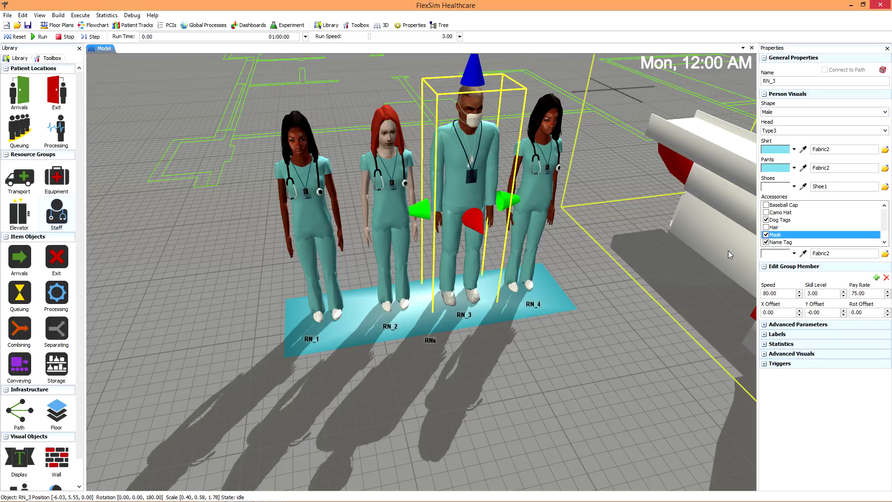
click(575, 292)
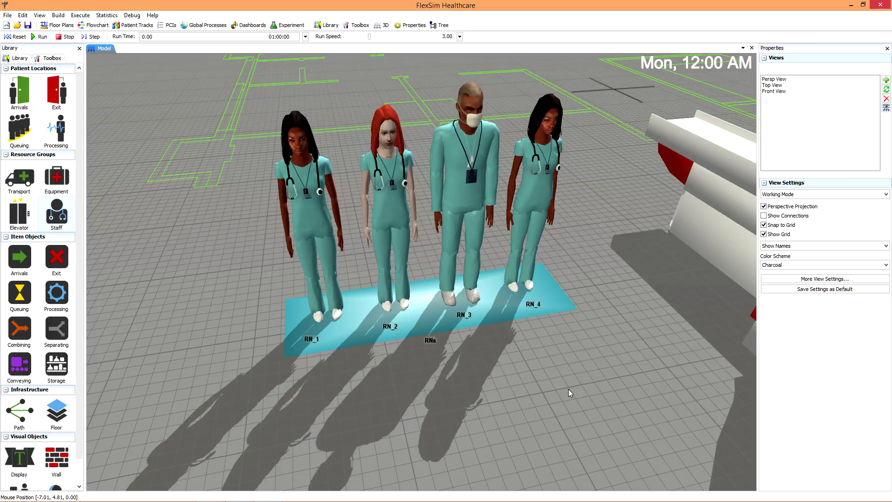
scroll(568, 389, down, 1)
click(523, 208)
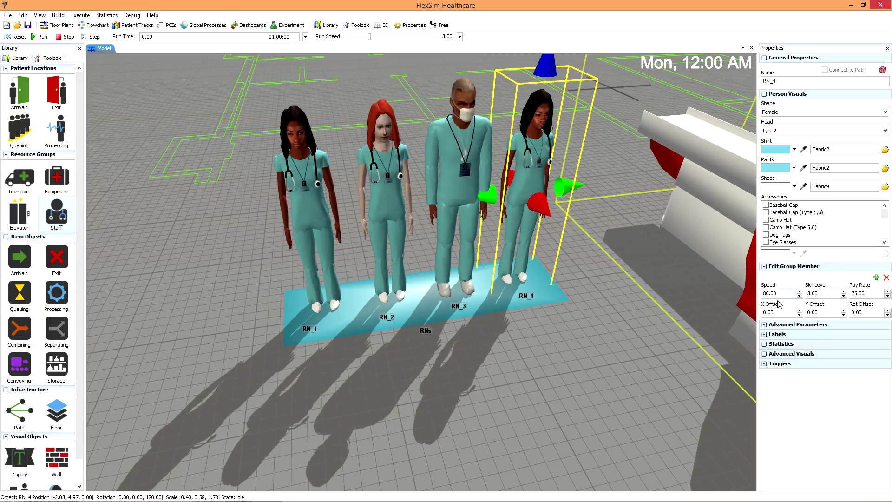